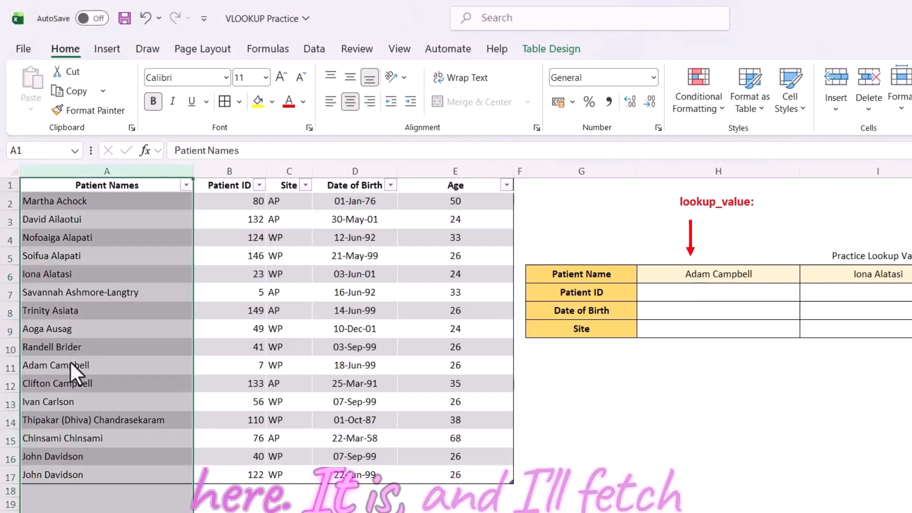
- Look up the Patient ID in H7 with a VLOOKUP on A11 across the whole patient table, column 2, match type 0
click(70, 364)
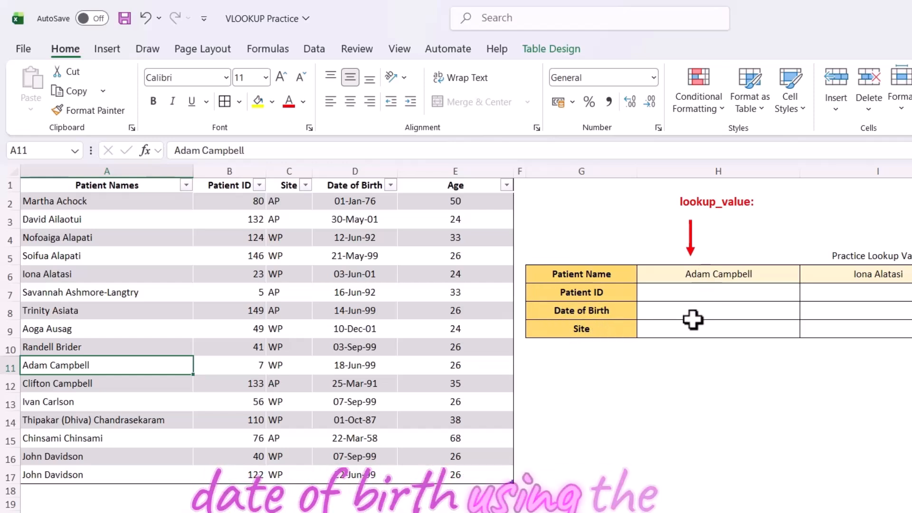
click(654, 295)
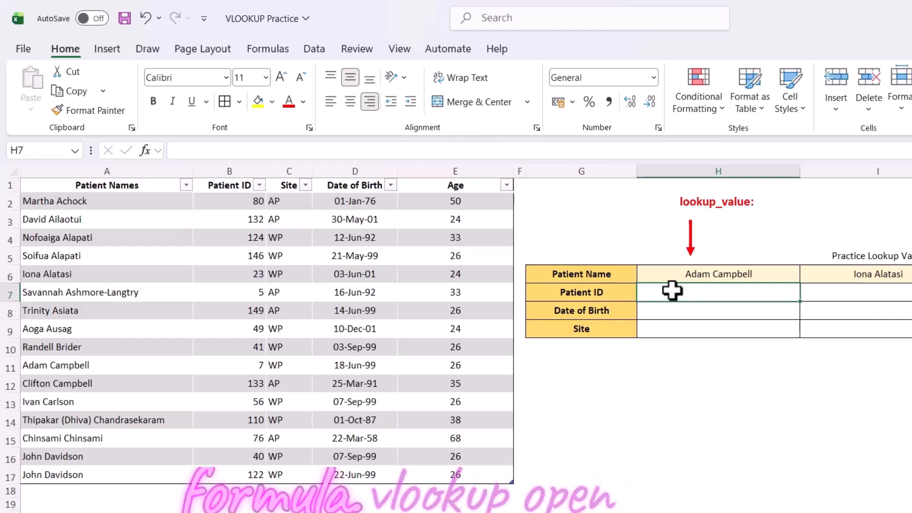
text(=vlookup()
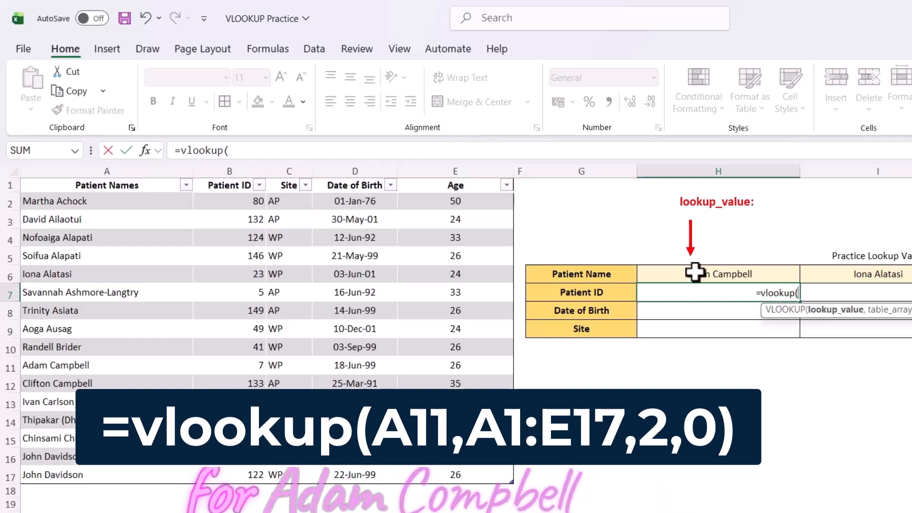
click(46, 366)
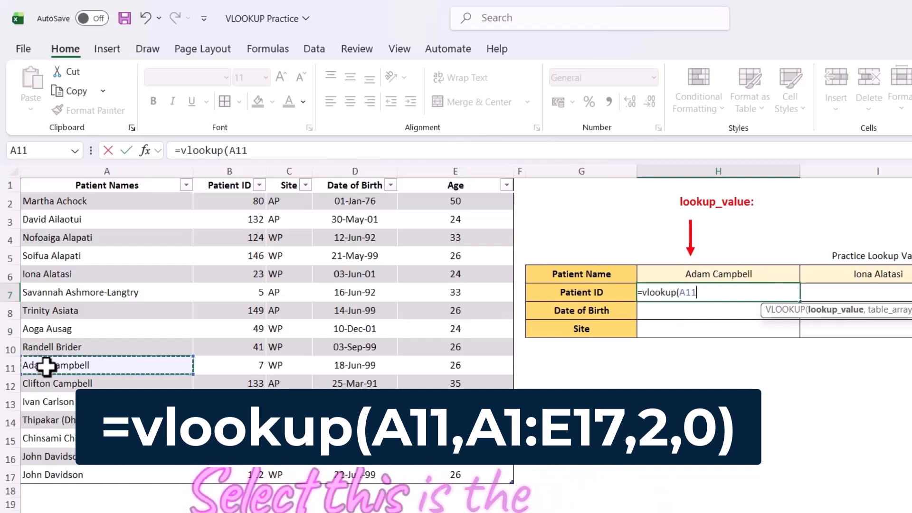
text(,)
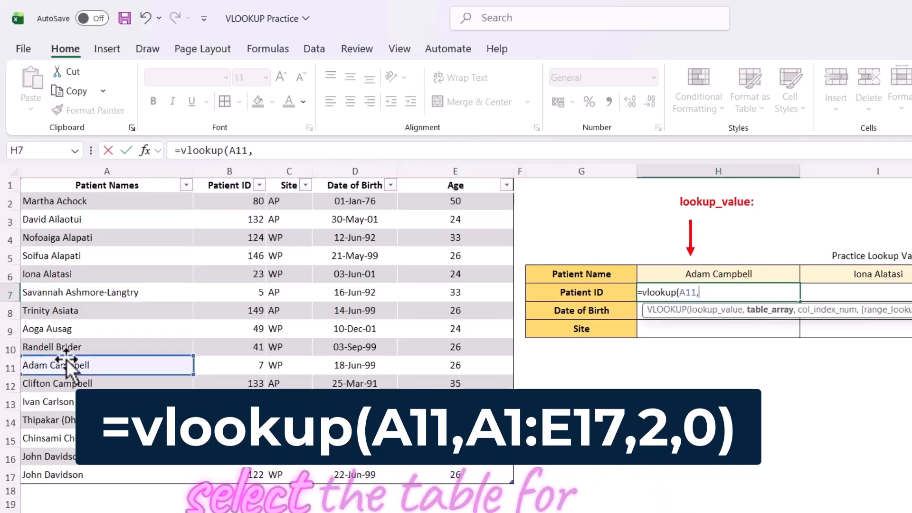
click(46, 191)
drag(46, 191, 477, 468)
text(,)
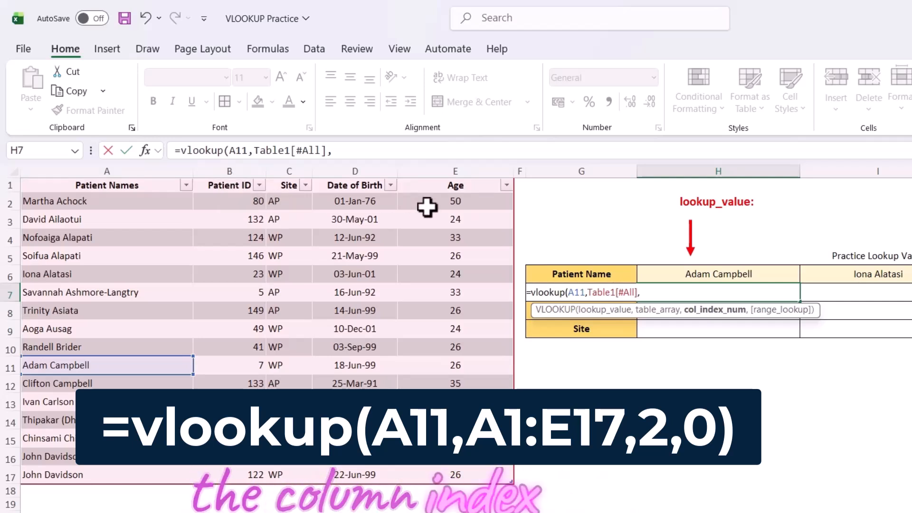
text(2,)
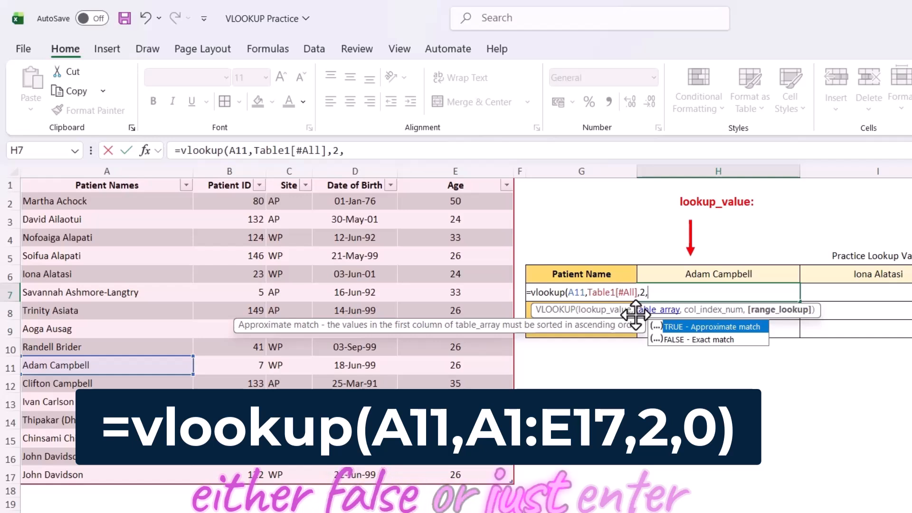
text(0)
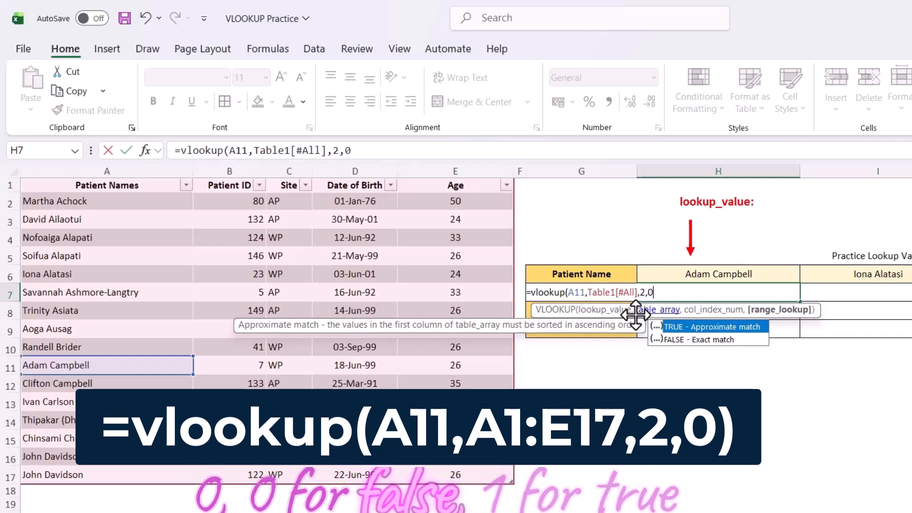
text())
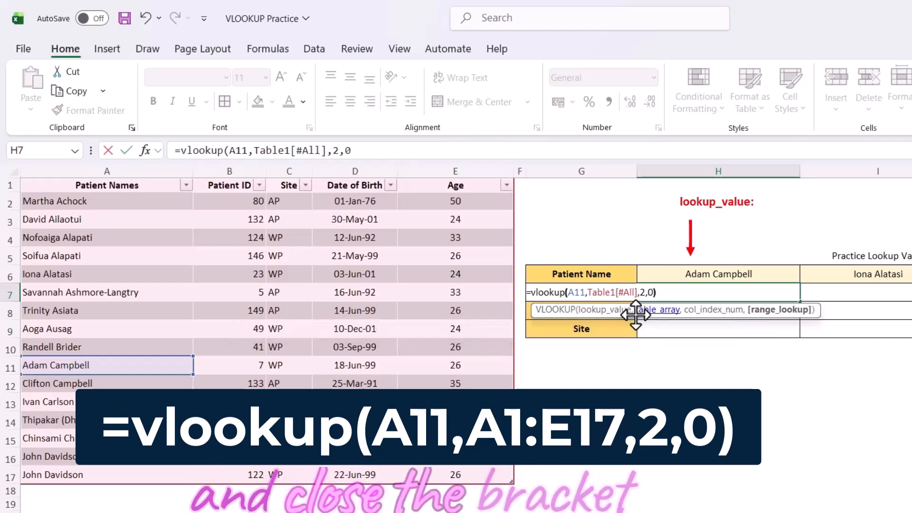
key(Return)
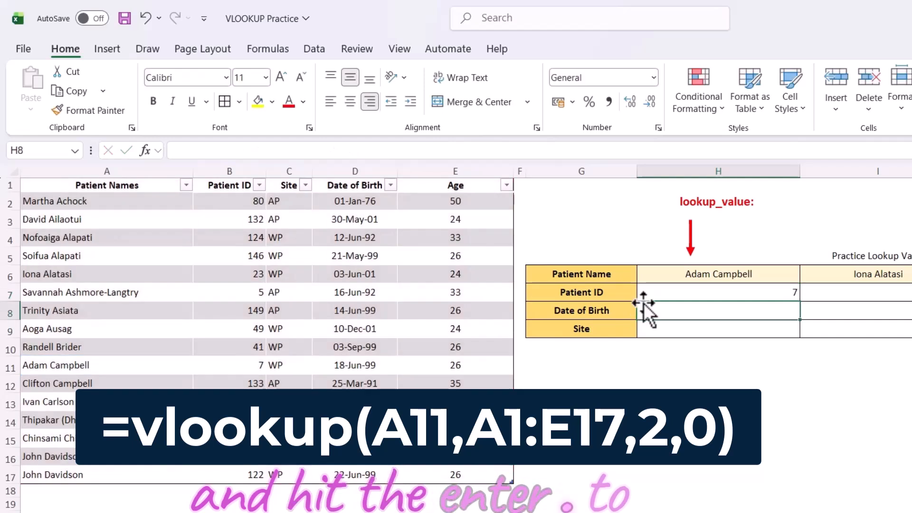
click(233, 366)
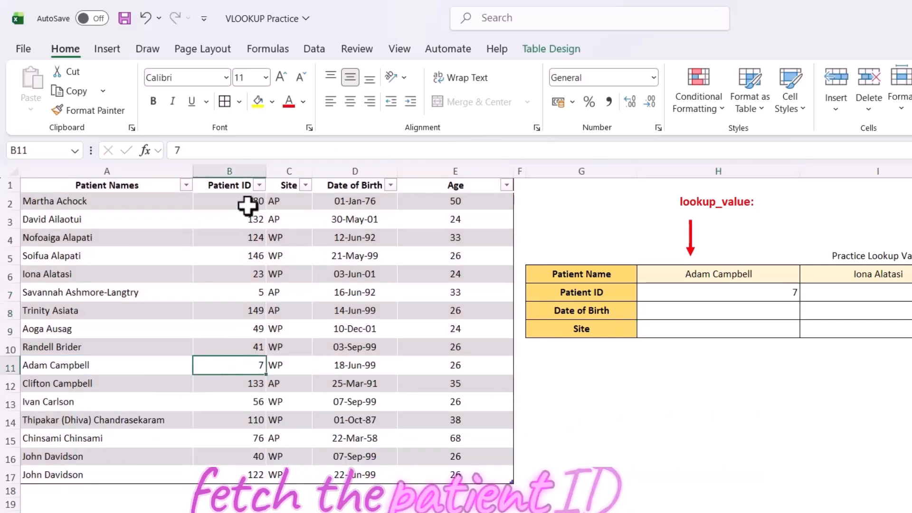
- Change the match type argument of the Patient ID formula in H7 to 1 for an approximate match
click(681, 294)
click(350, 150)
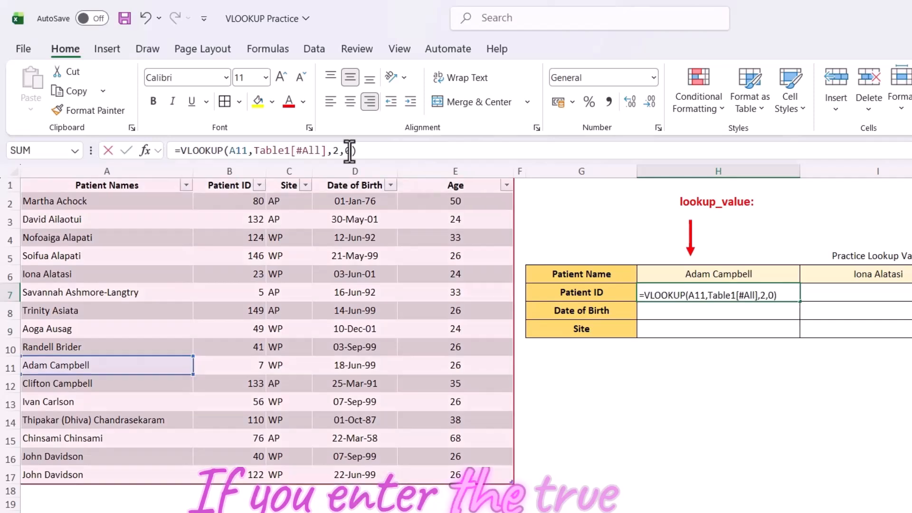
click(774, 292)
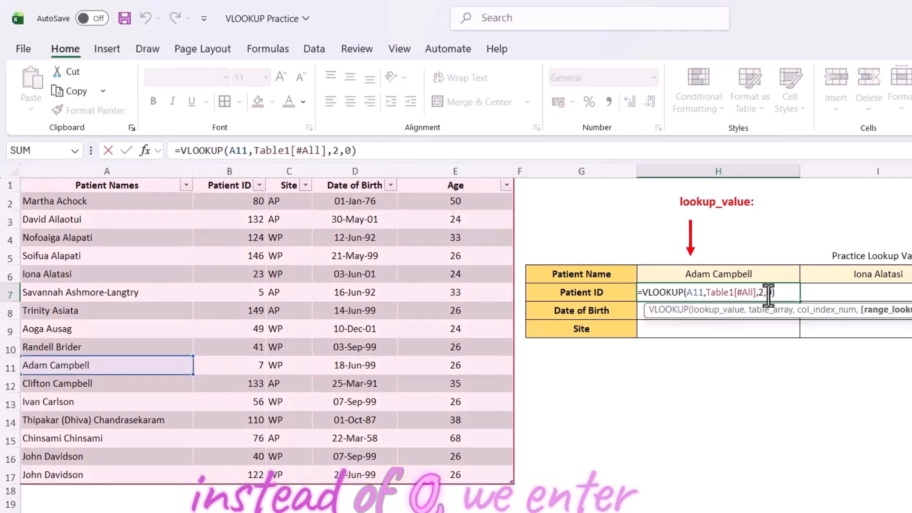
key(BackSpace)
text(1)
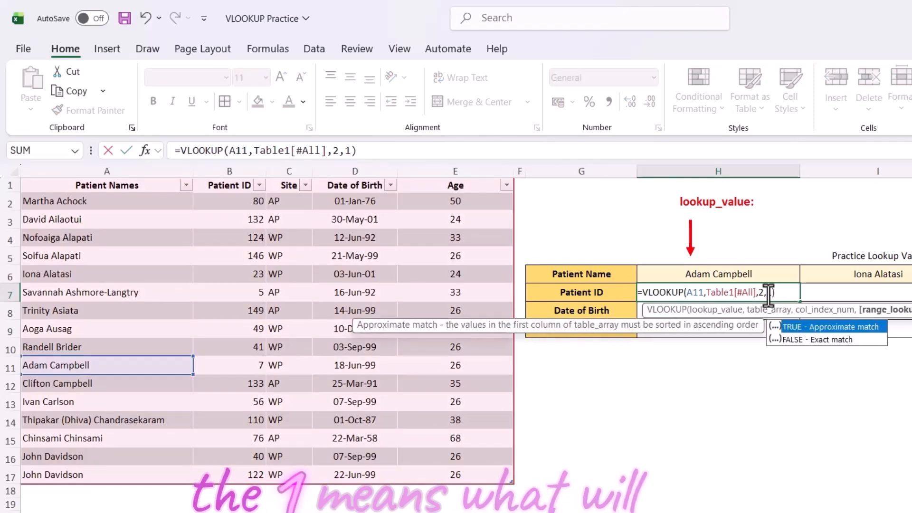
key(Return)
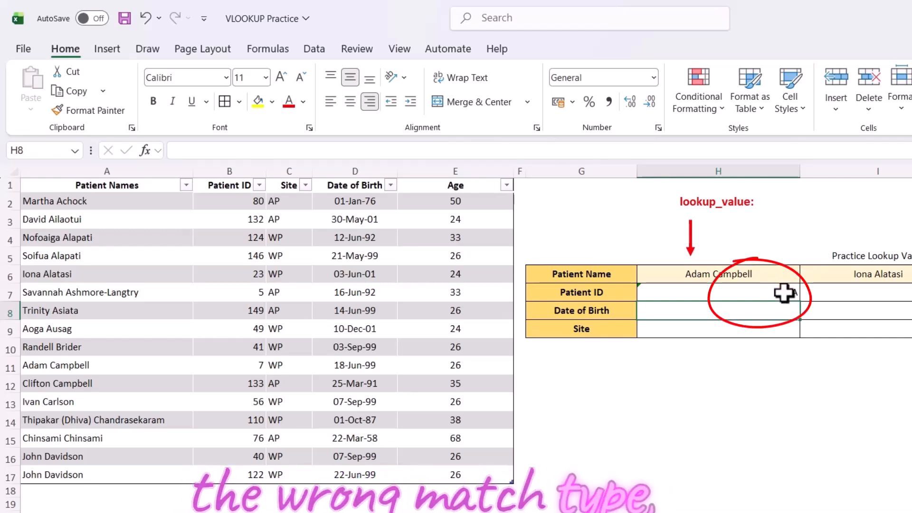
- Set the match type argument of the Patient ID formula in H7 back to 0 for an exact match
click(784, 293)
click(361, 150)
key(BackSpace)
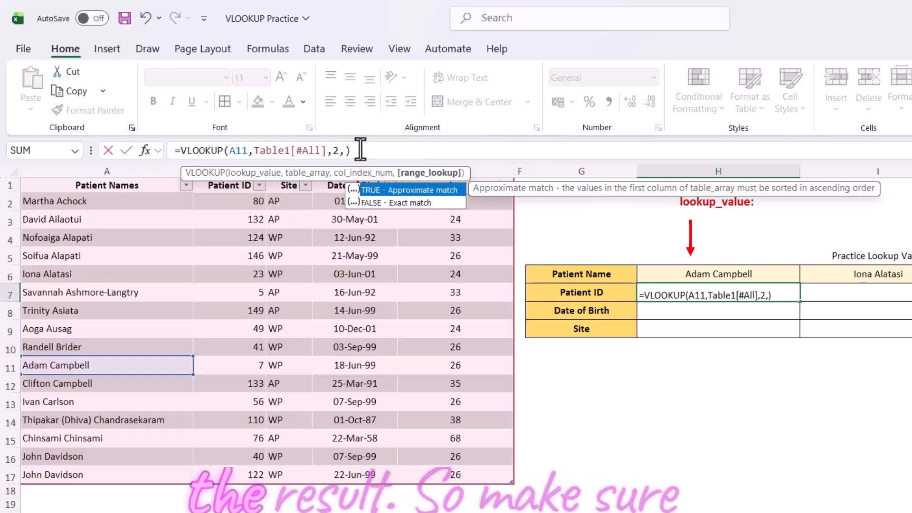
key(Return)
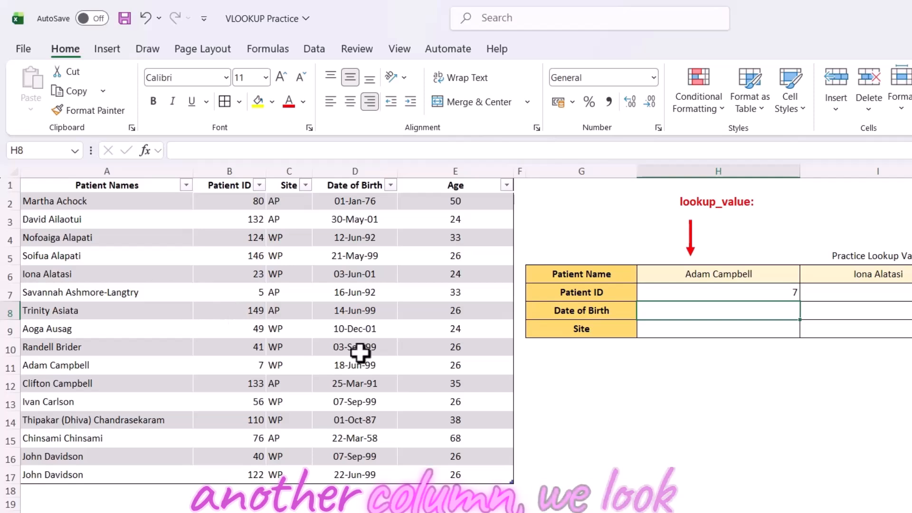
- Insert a column before Patient Names, head it "sl no" and number the table rows 1 to 16
click(71, 163)
right_click(71, 163)
click(133, 320)
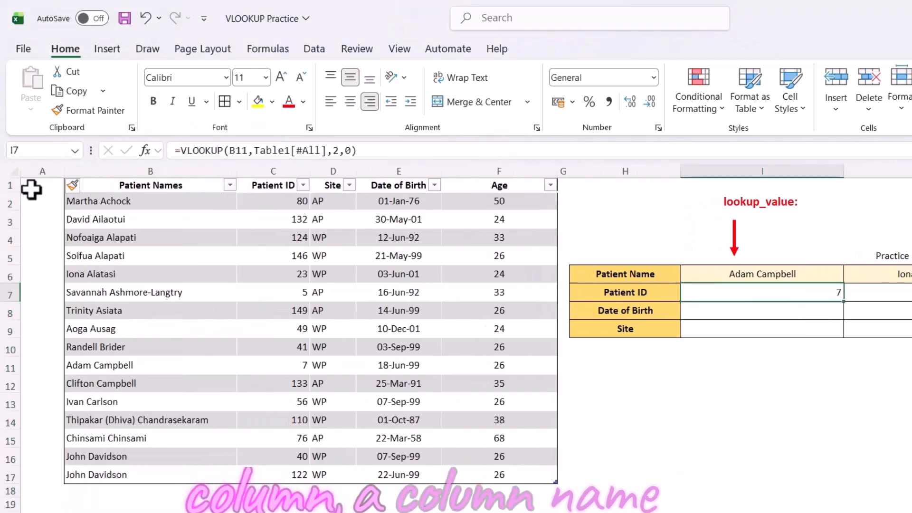
text(sl)
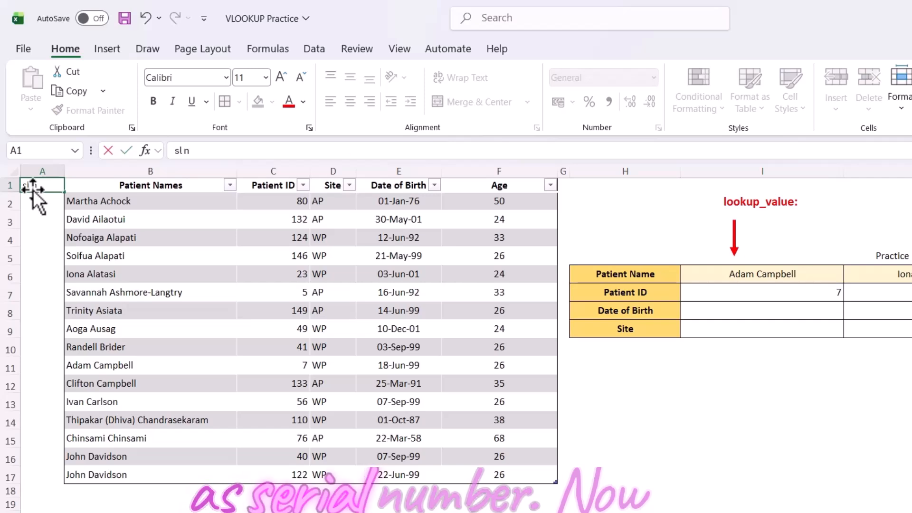
text( n)
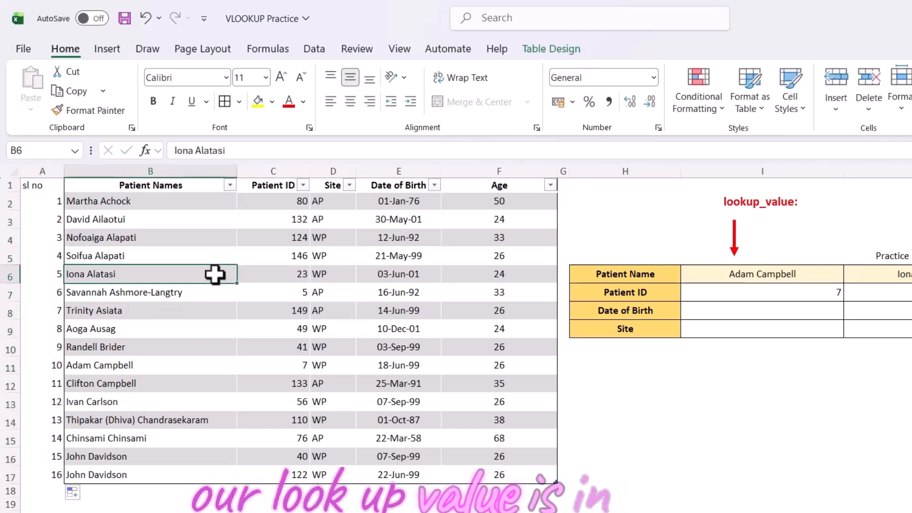
- Replace the Patient ID formula in I7 with =VLOOKUP(B11,Table1[#All],3,0)
click(745, 296)
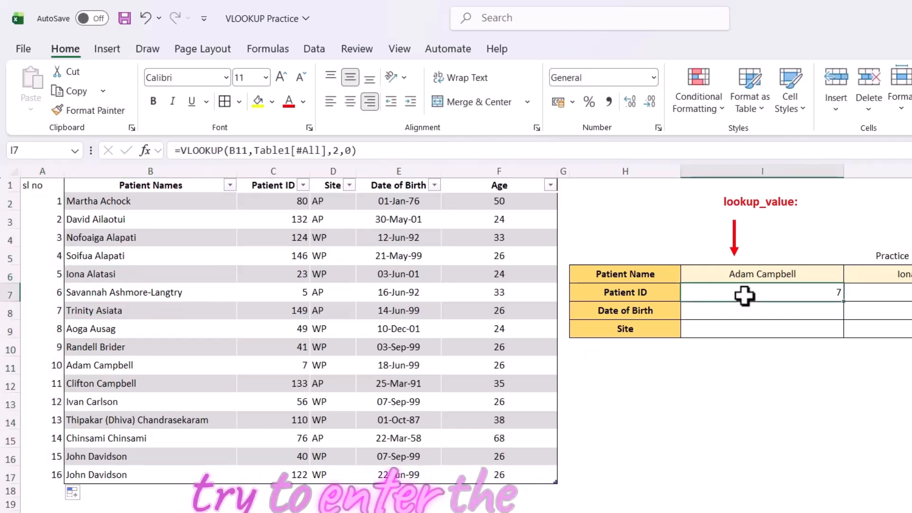
key(Delete)
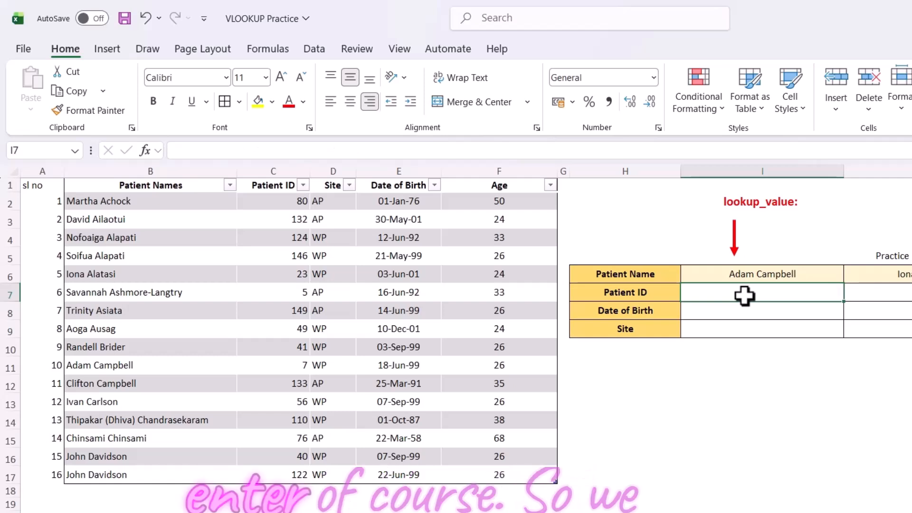
text(=vlookup()
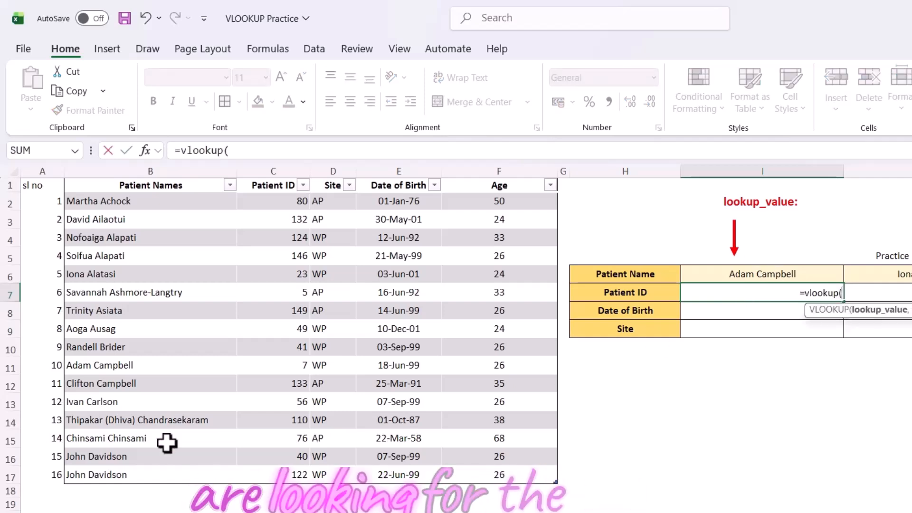
click(122, 364)
text(,)
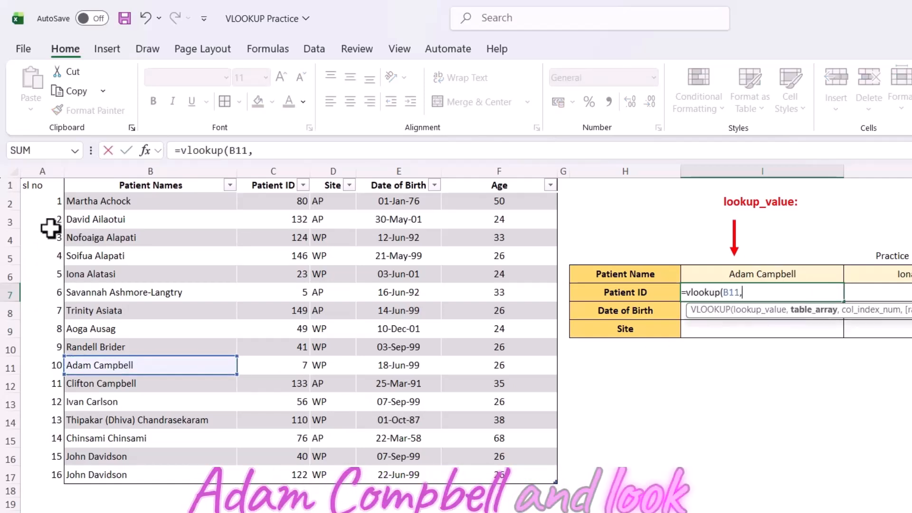
drag(95, 187, 493, 470)
text(,)
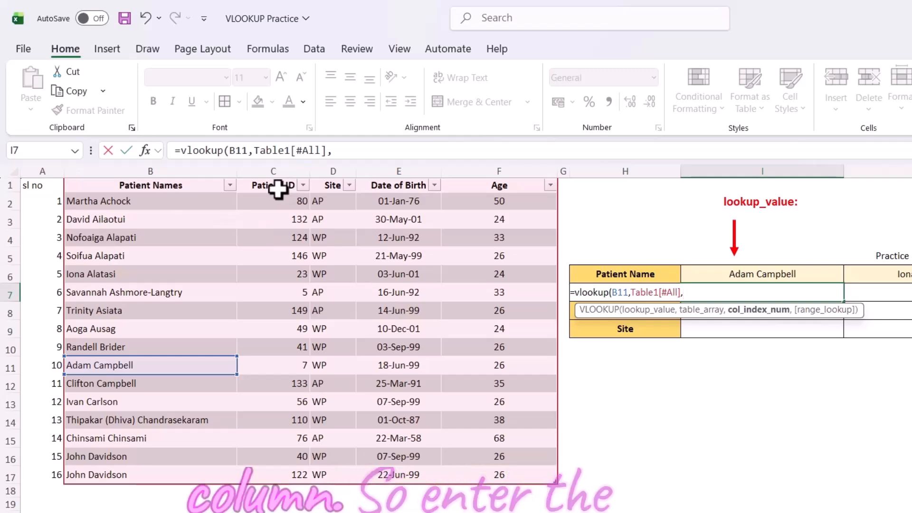
text(3)
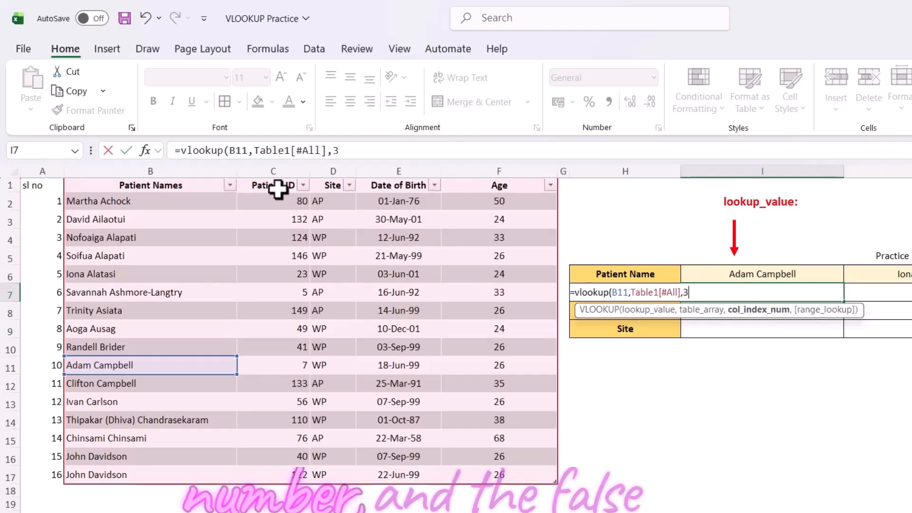
text(,0)
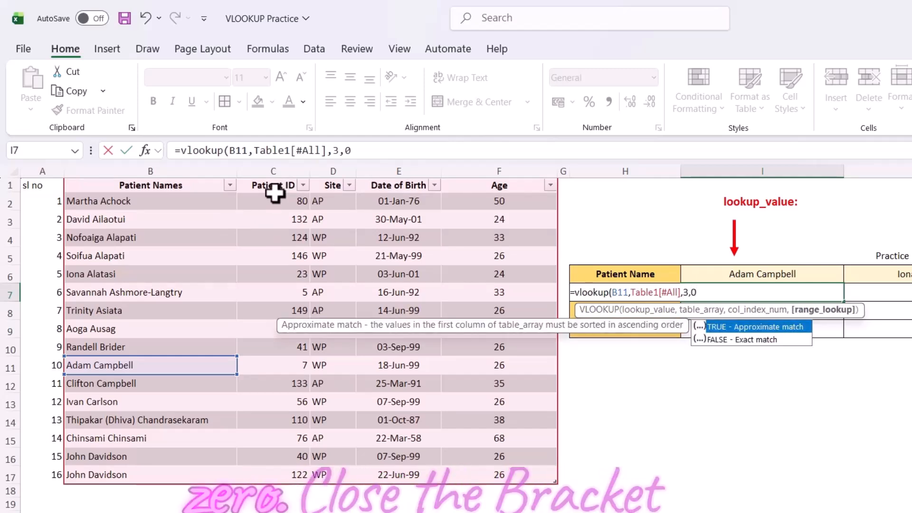
text())
key(Return)
click(808, 288)
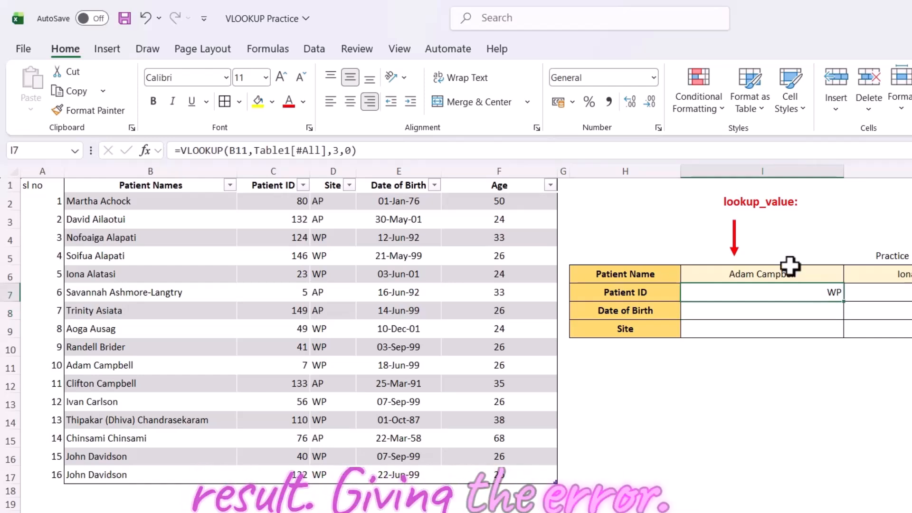
- Delete the "sl no" column and clear the Patient ID formula from H7
click(48, 170)
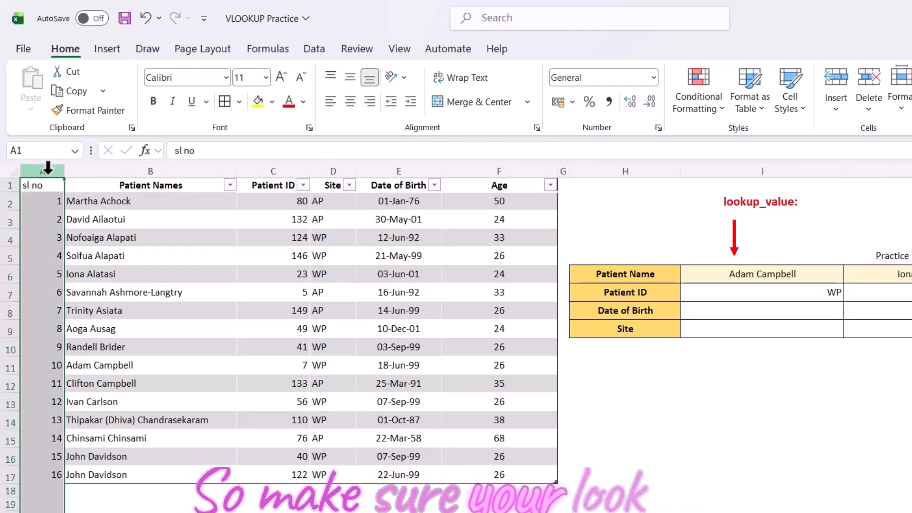
key(ctrl+minus)
click(760, 297)
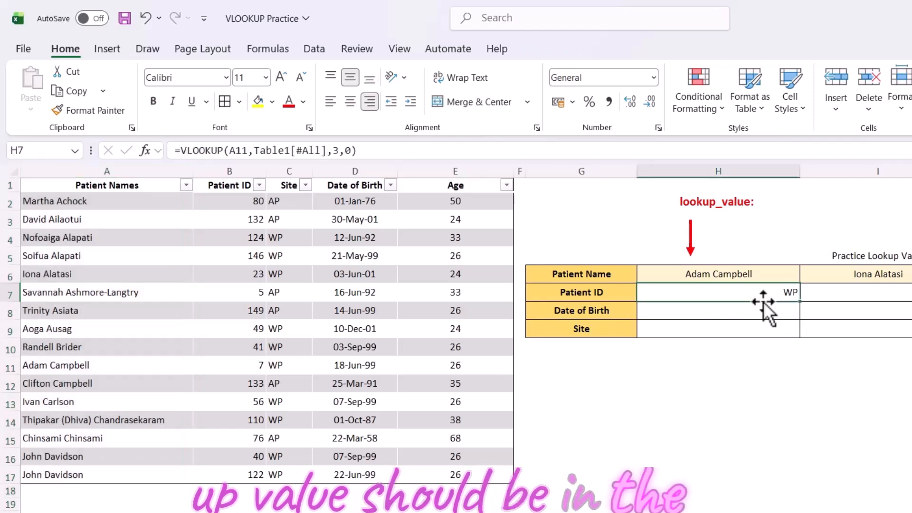
key(Delete)
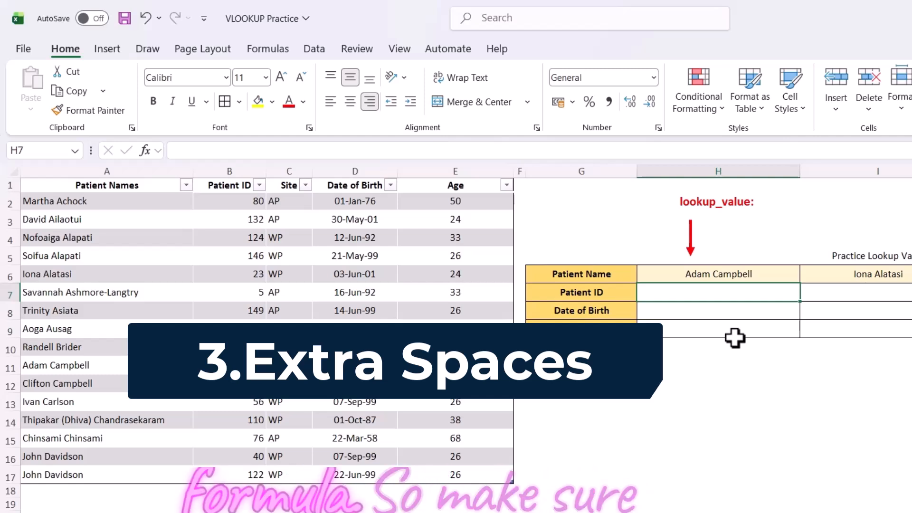
- Enter =VLOOKUP(A11,Table1[#All],2,0) in H7 to fetch the Patient ID, without extra spaces
text(=v)
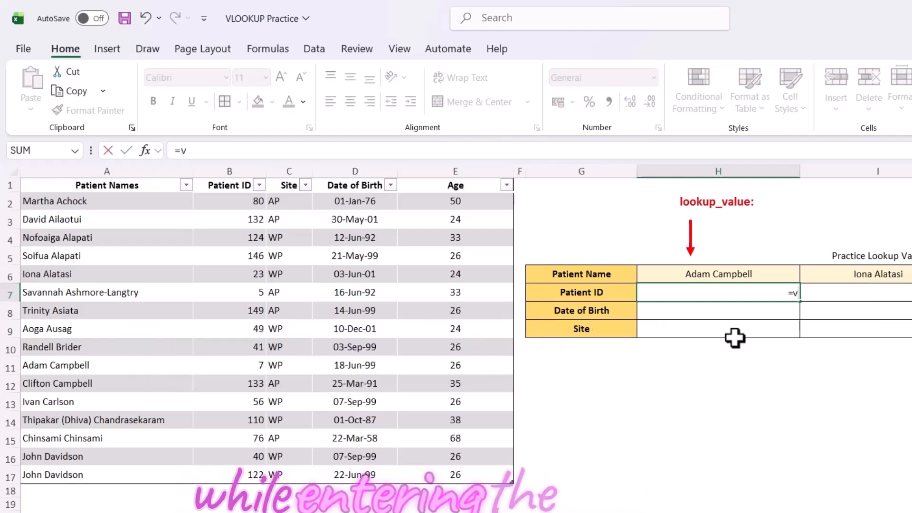
text(lookup()
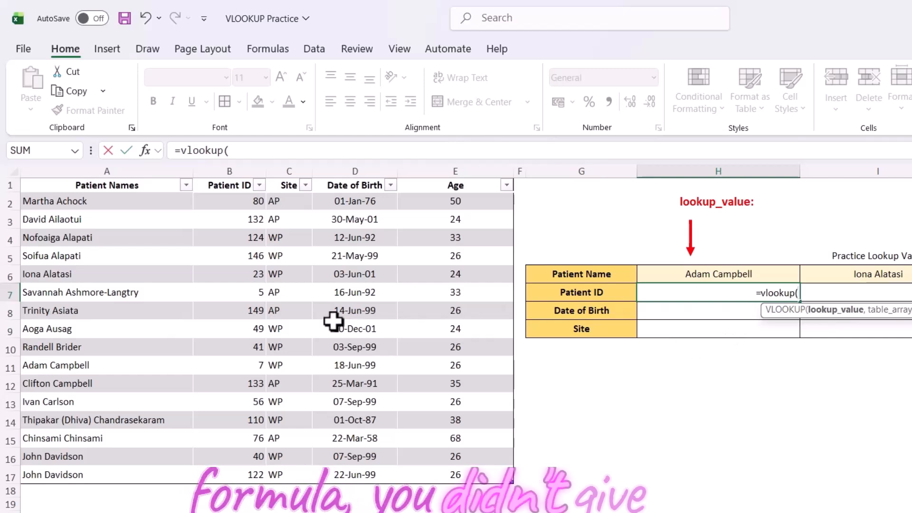
click(73, 366)
text(,)
drag(107, 186, 449, 470)
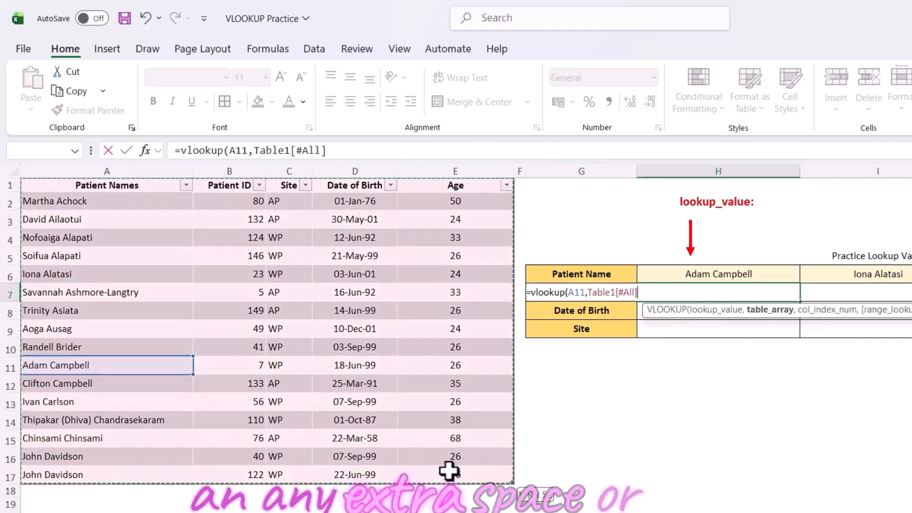
text(,2,0))
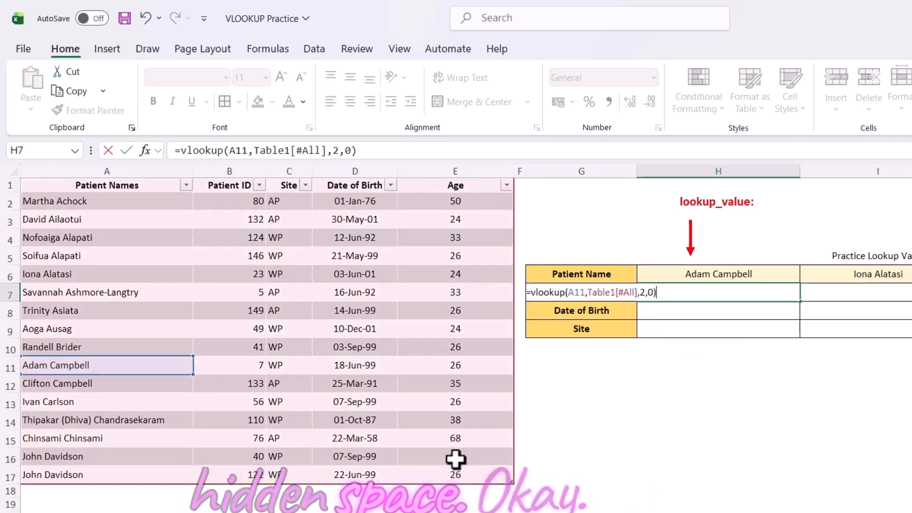
key(Return)
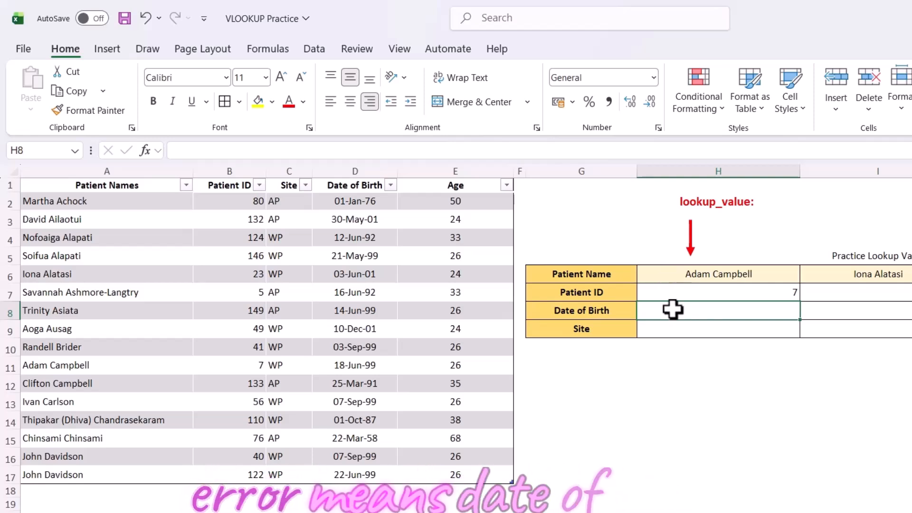
text(=vlookp()
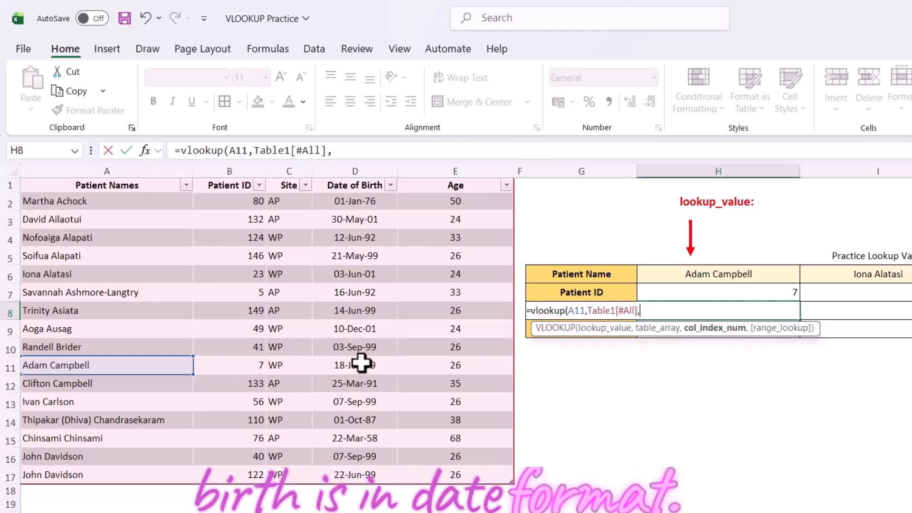
key(Escape)
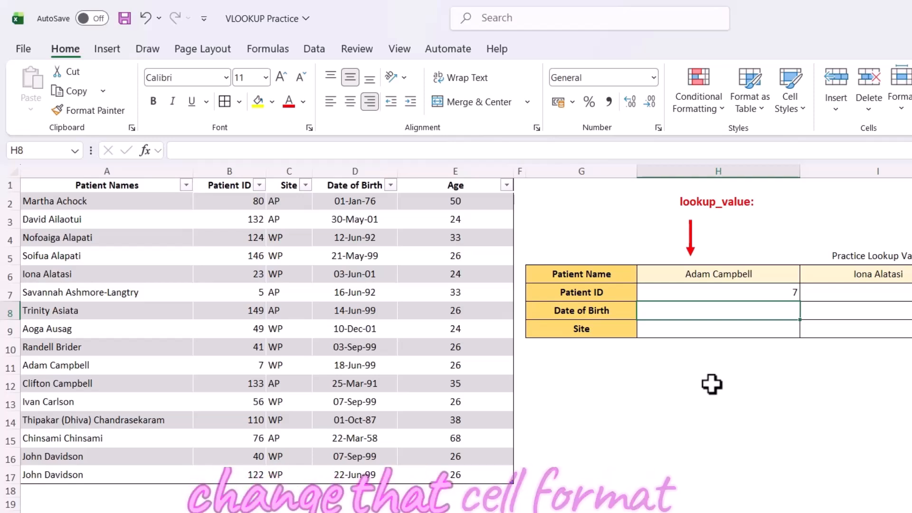
click(248, 370)
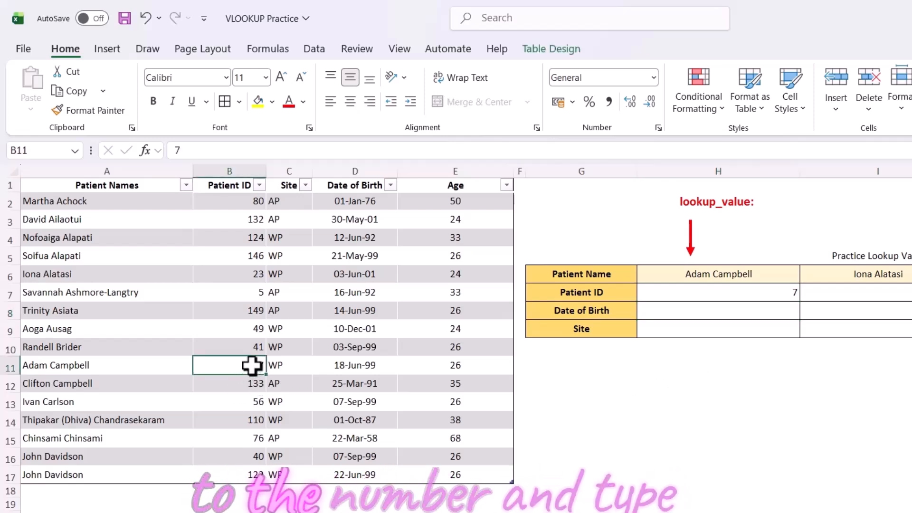